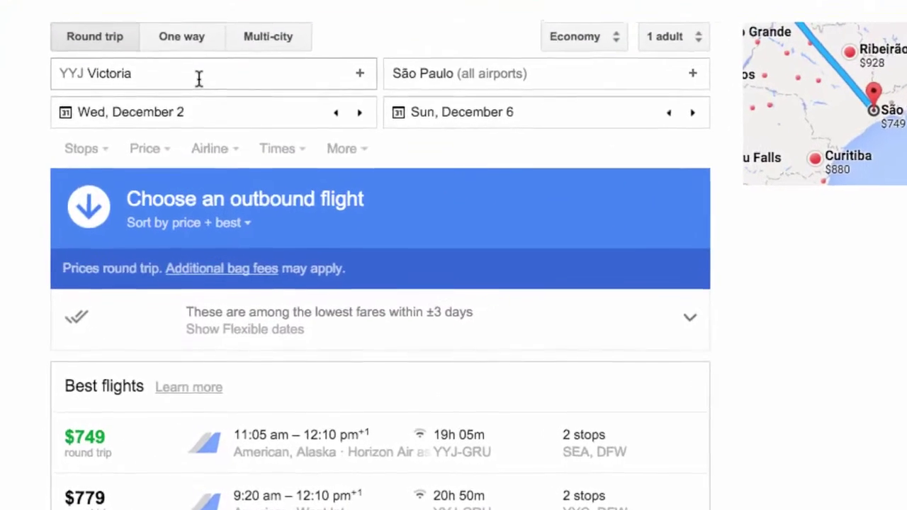
- Keep Victoria as the departure city and São Paulo (all airports) as the destination
left_click(197, 120)
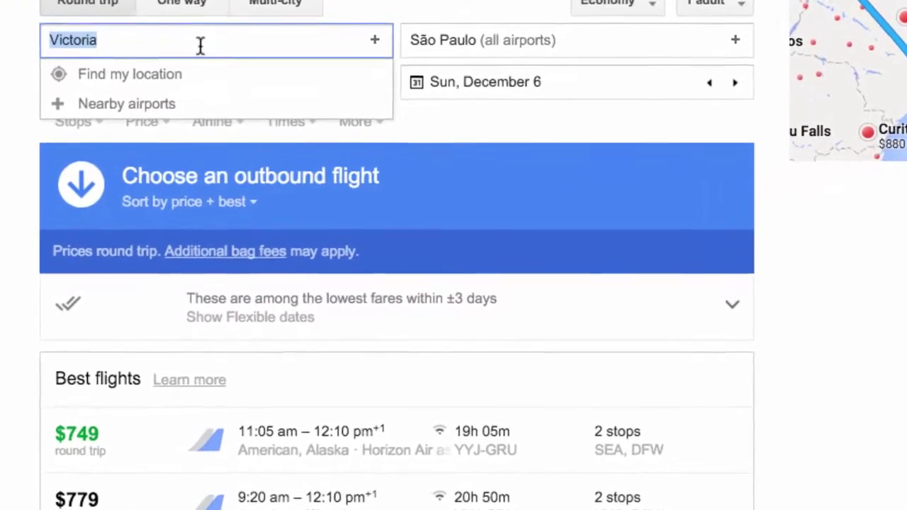
left_click(154, 16)
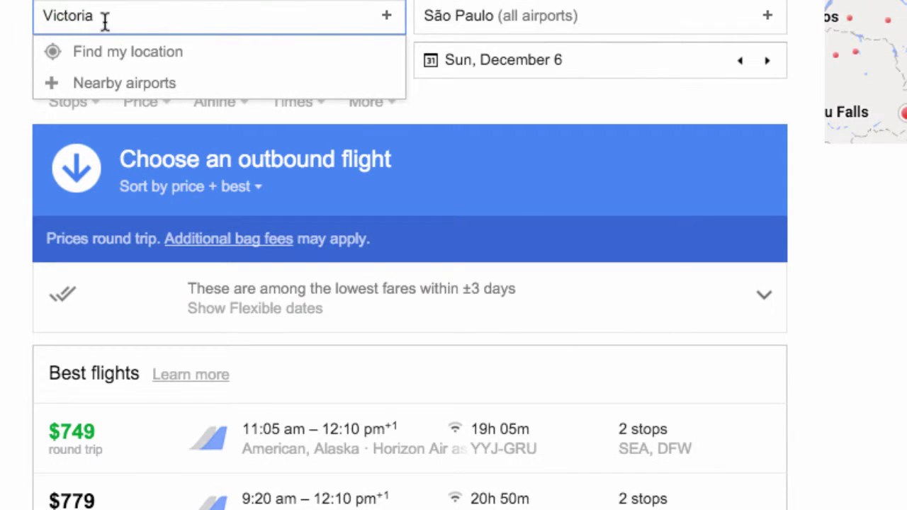
left_click(608, 27)
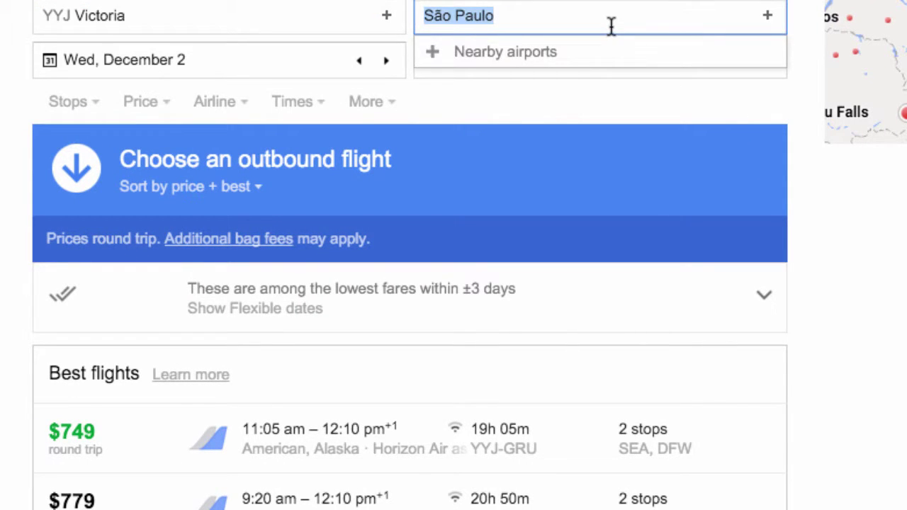
left_click(572, 20)
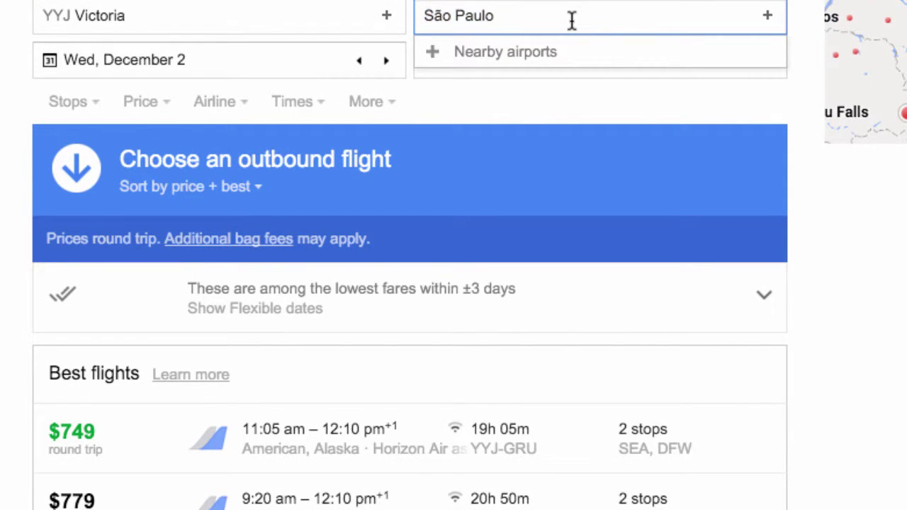
key("Return")
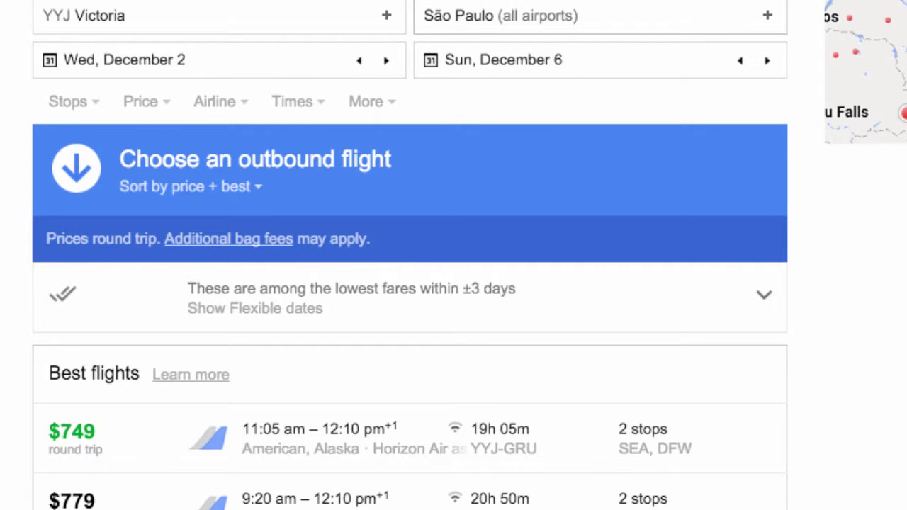
- Set the round trip to depart Saturday, January 23 and return Saturday, February 6
scroll(832, 340, "down", 4)
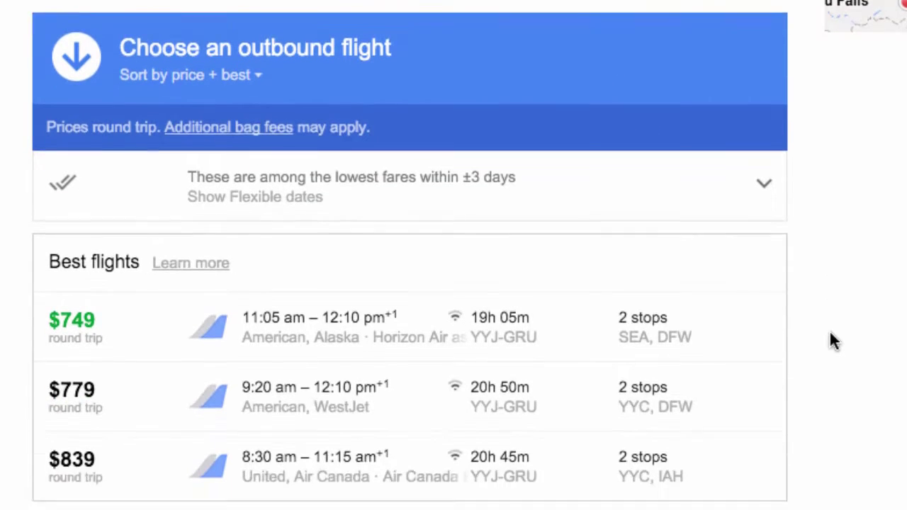
scroll(832, 340, "down", 1)
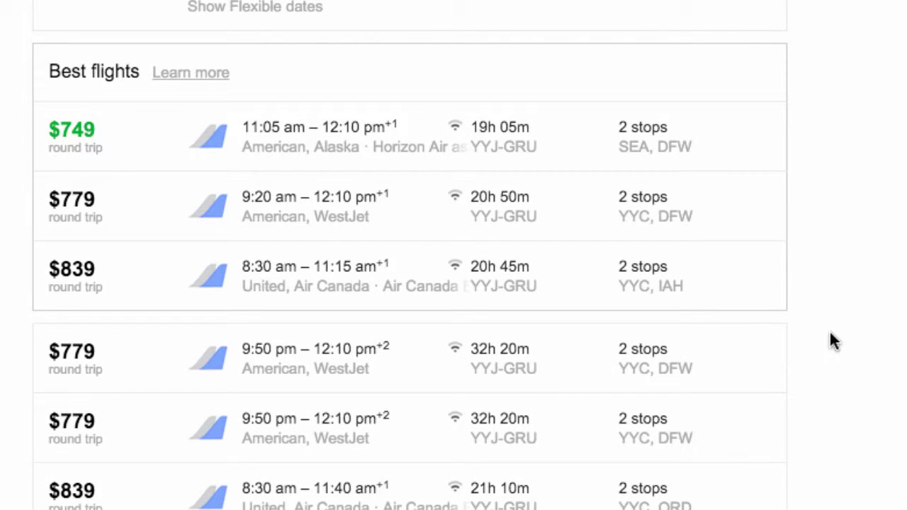
scroll(833, 341, "up", 4)
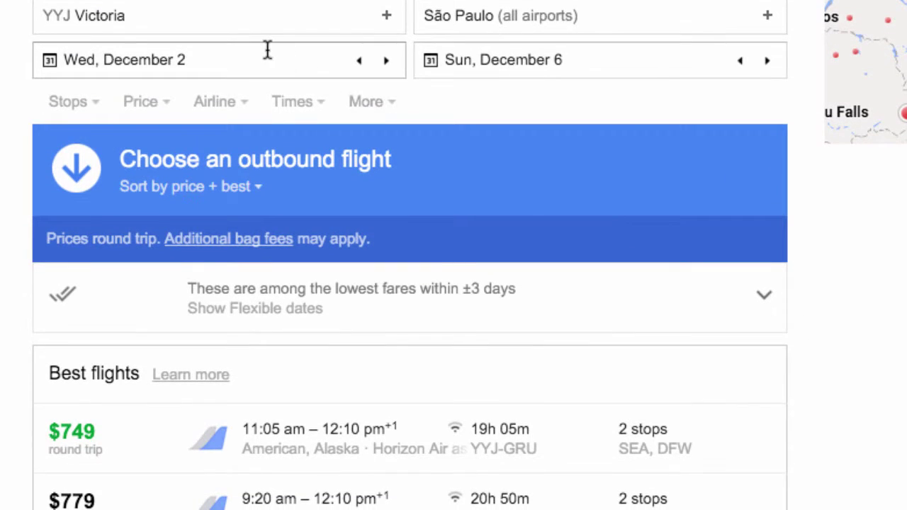
left_click(196, 65)
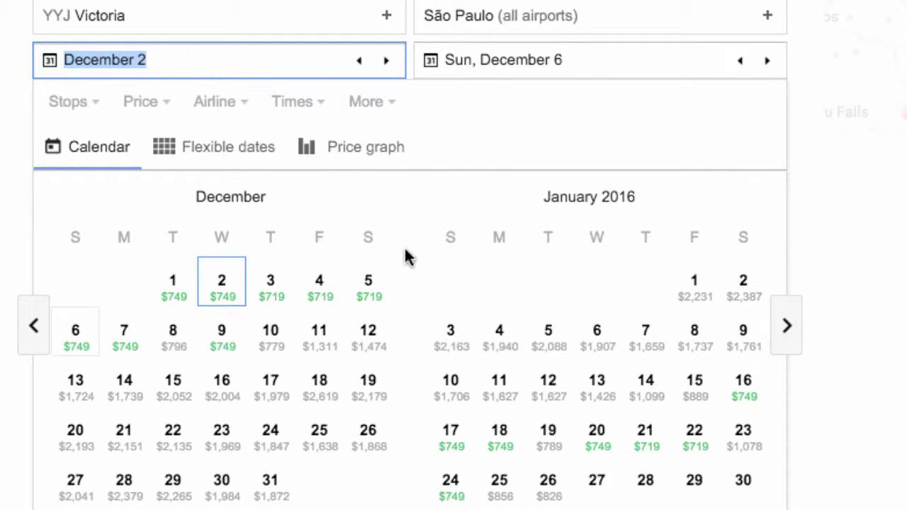
mouse_move(751, 382)
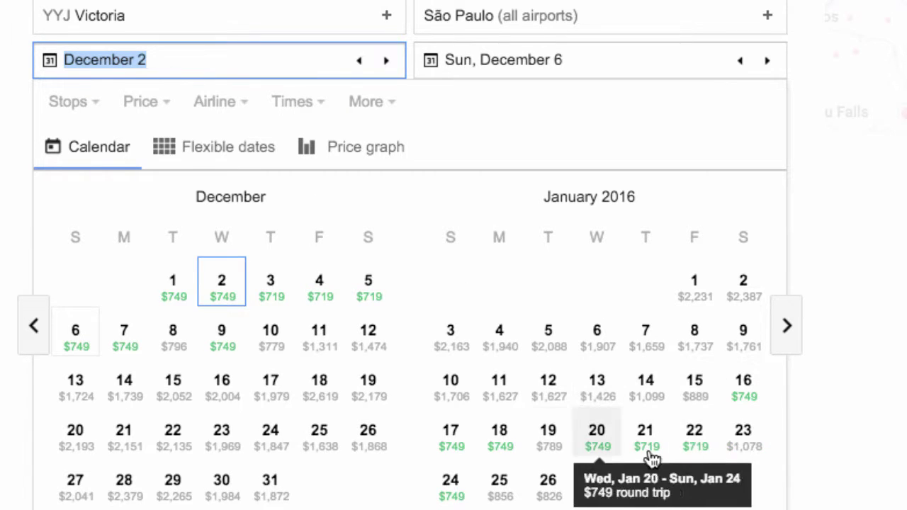
left_click(756, 450)
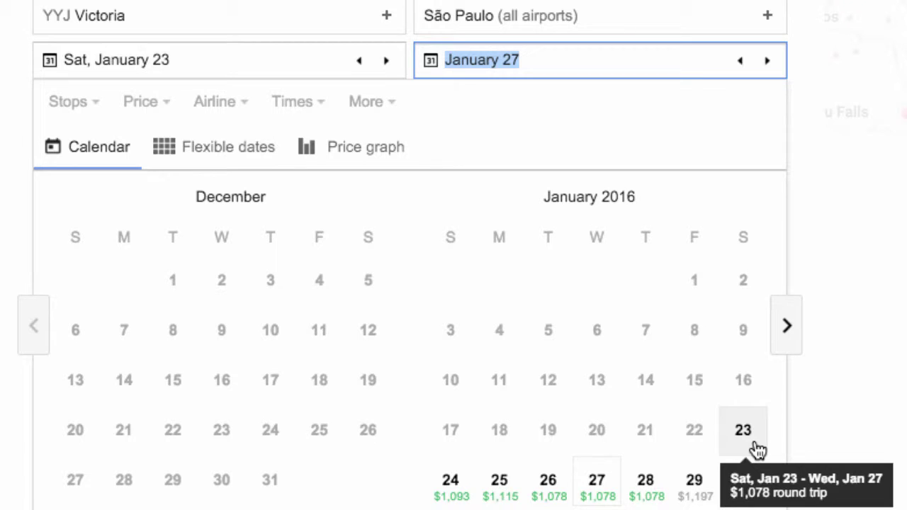
left_click(788, 345)
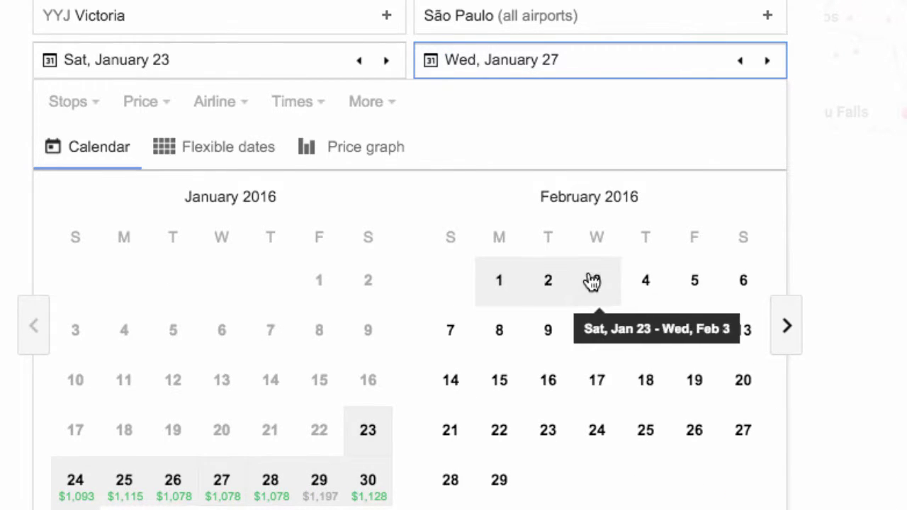
left_click(743, 285)
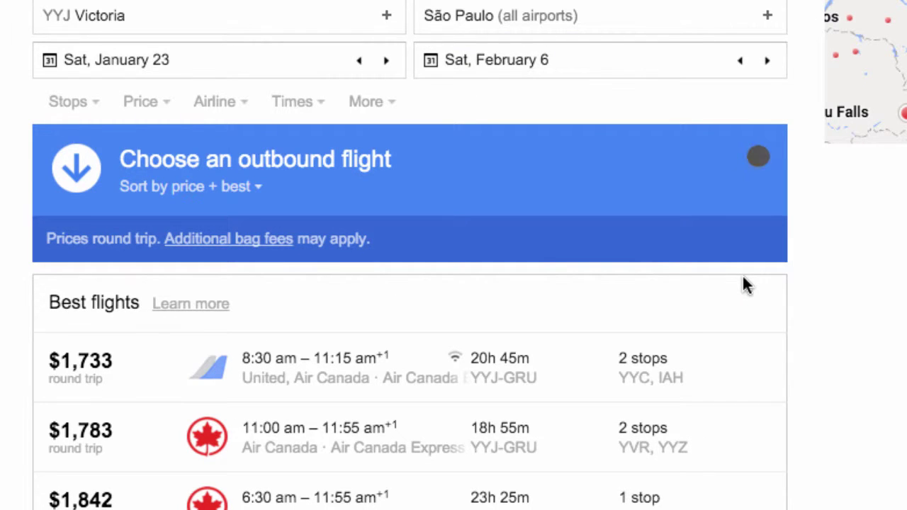
- Review the best flights and apply the date tip to leave Sunday, January 24 and return Sunday, February 7
scroll(819, 395, "down", 3)
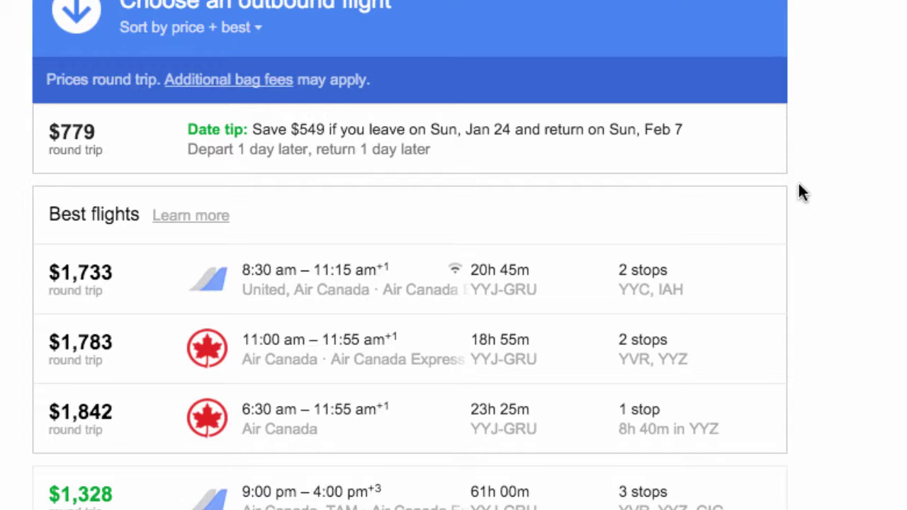
scroll(799, 191, "down", 1)
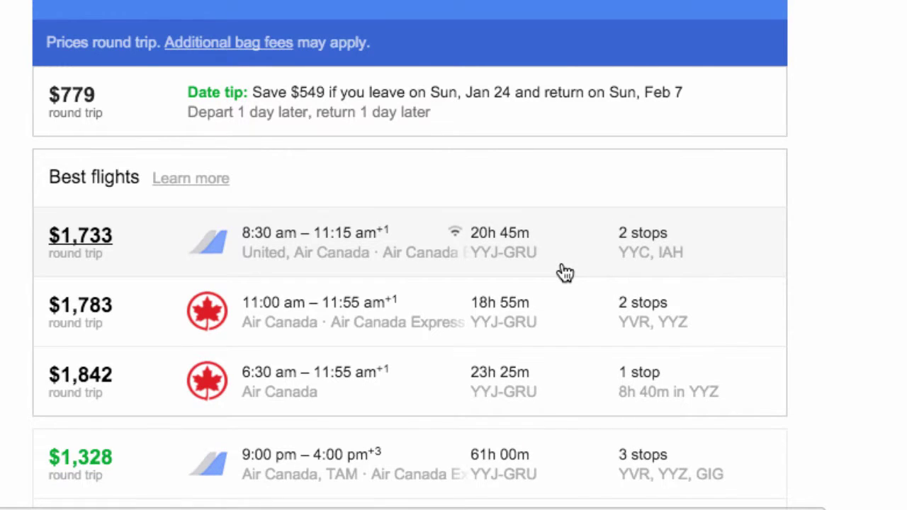
mouse_move(448, 255)
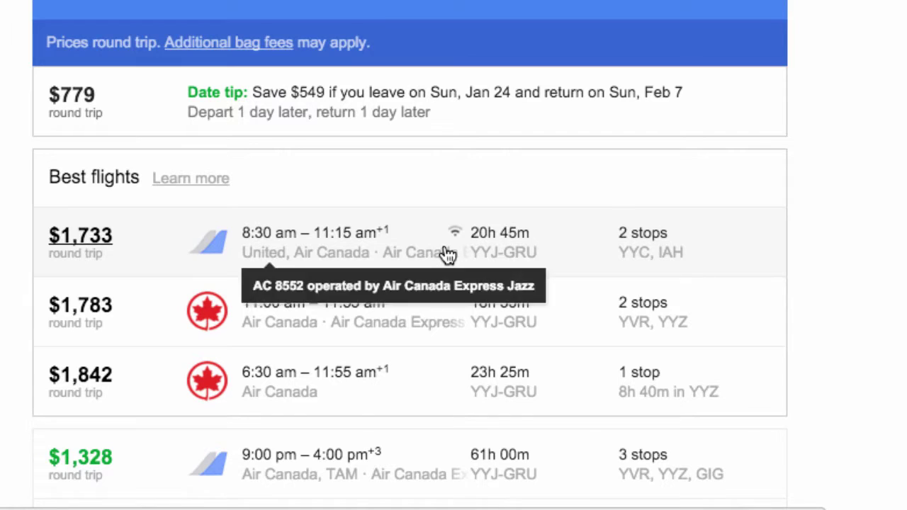
scroll(448, 255, "down", 2)
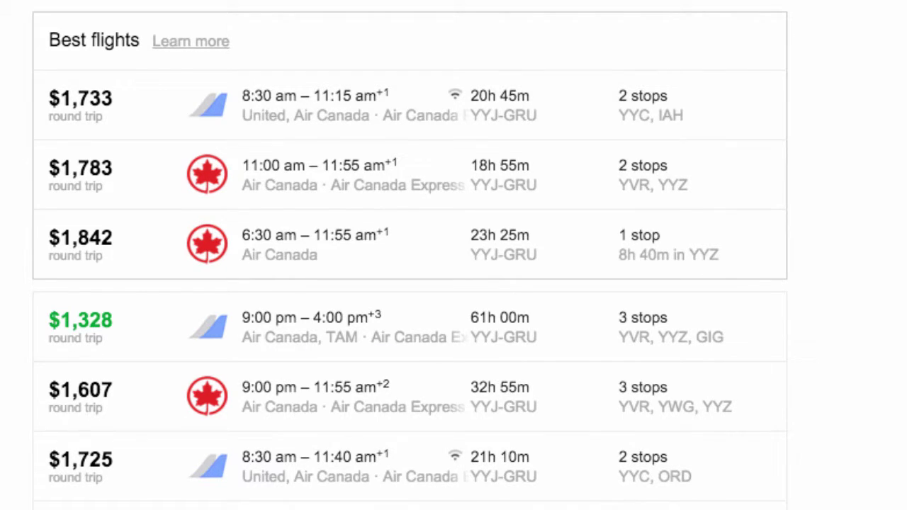
scroll(723, 285, "up", 3)
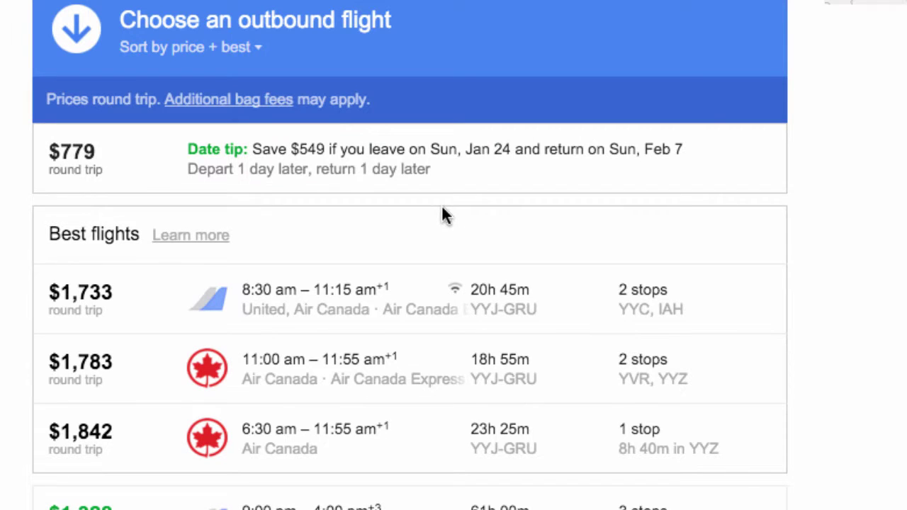
left_click(444, 164)
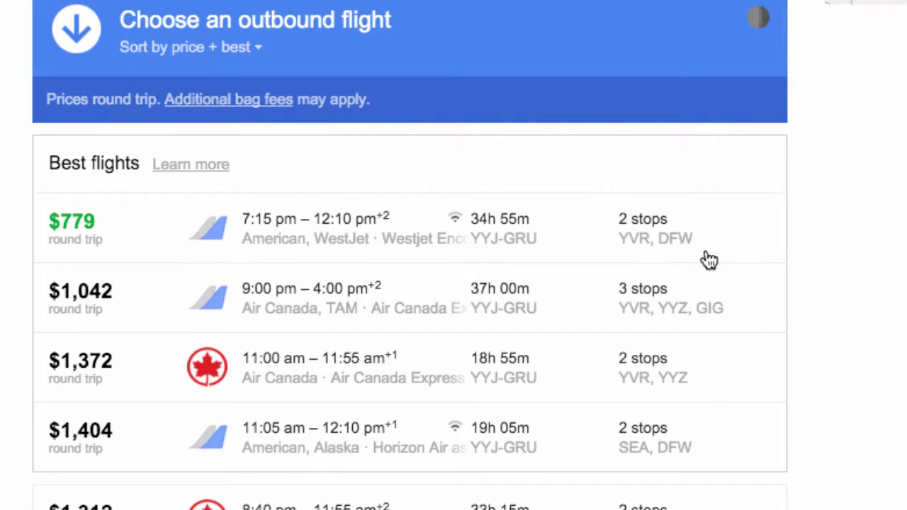
- Open the flexible dates price grid for the January 24 to February 7 trip
mouse_move(371, 245)
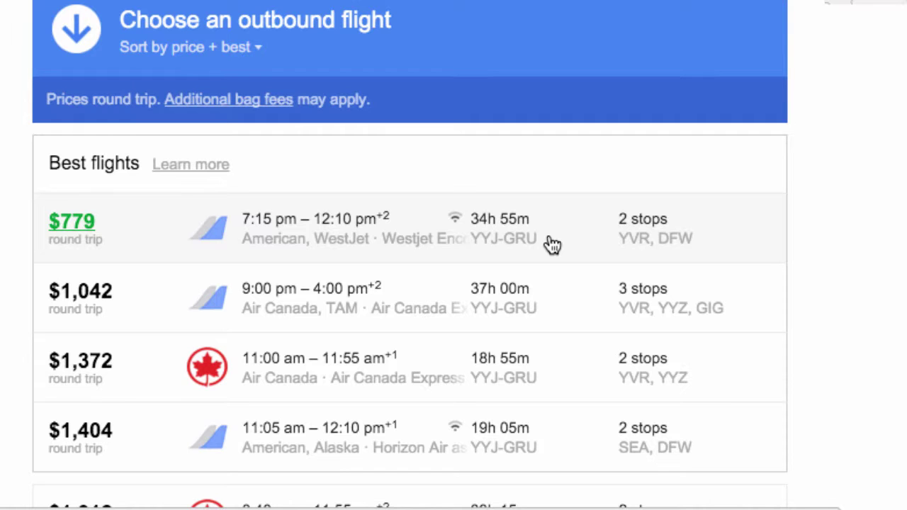
scroll(552, 245, "up", 1)
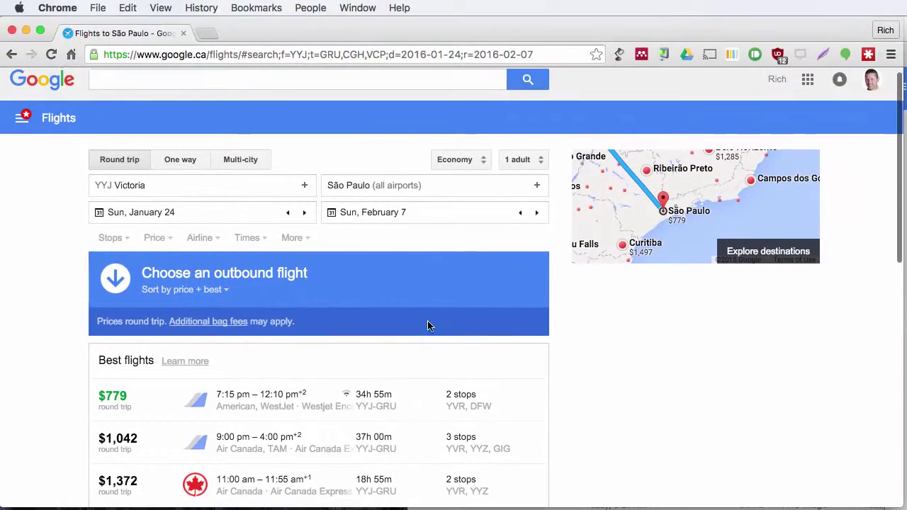
scroll(427, 326, "down", 1)
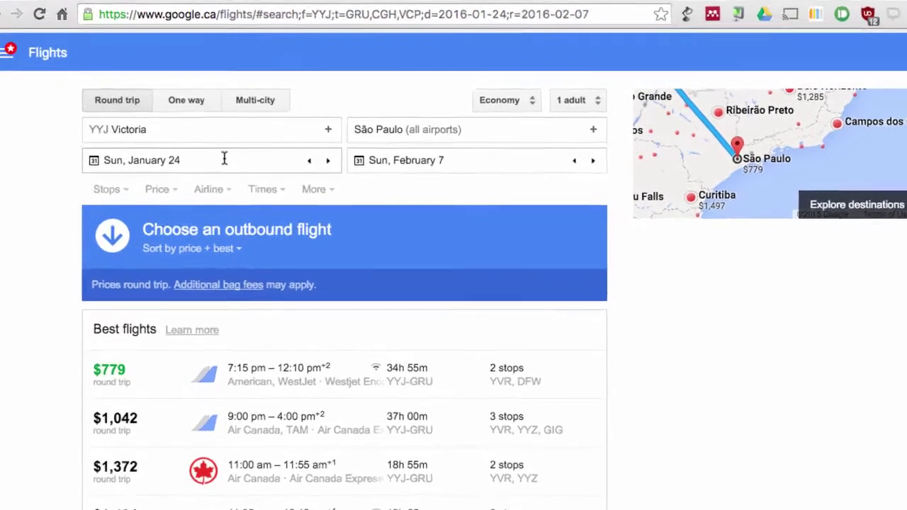
left_click(215, 182)
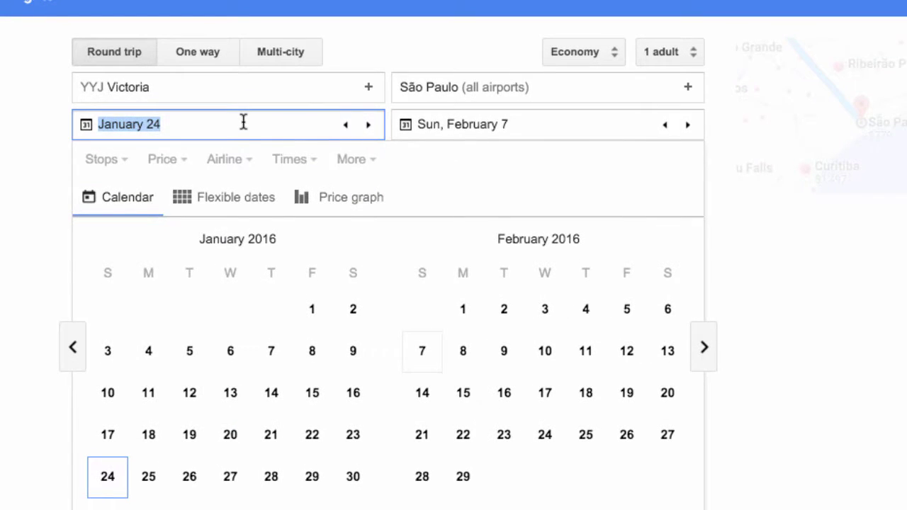
left_click(236, 203)
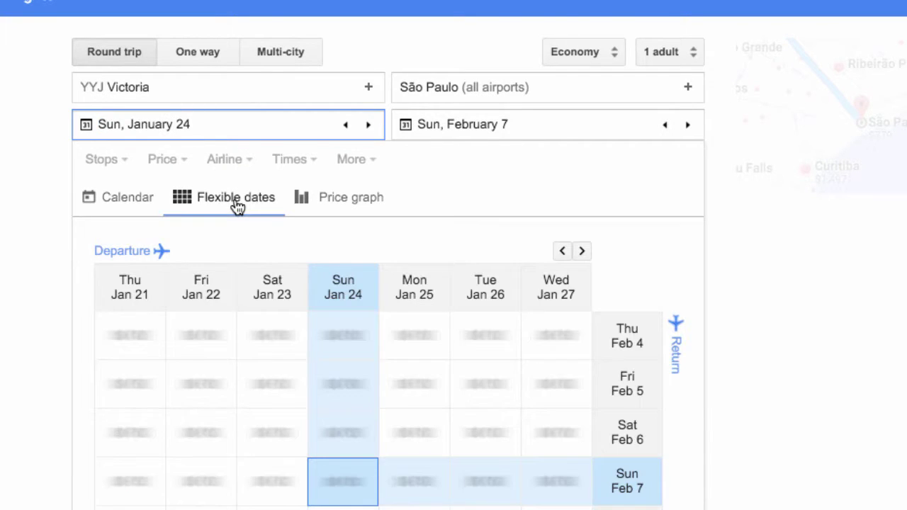
scroll(806, 367, "down", 3)
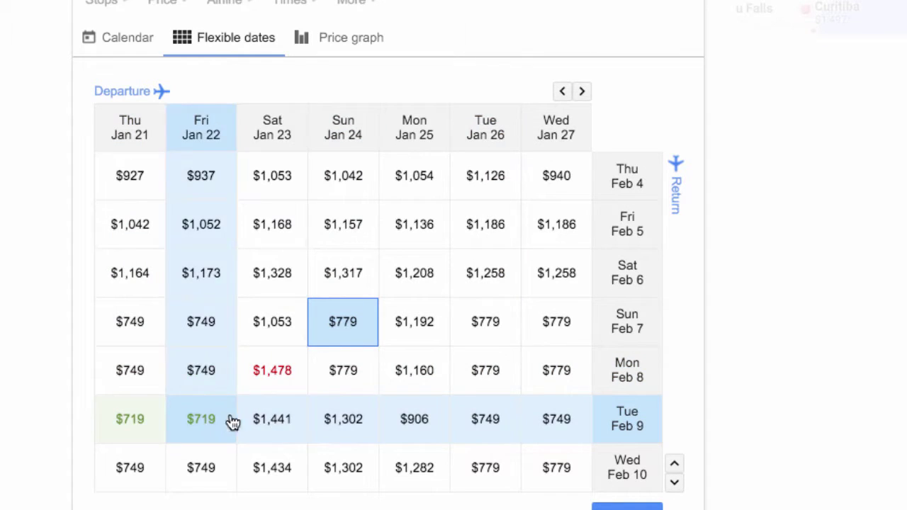
- Shift the flexible dates grid to a Thursday, January 21 departure and Tuesday, February 9 return, and apply these dates
left_click(675, 485)
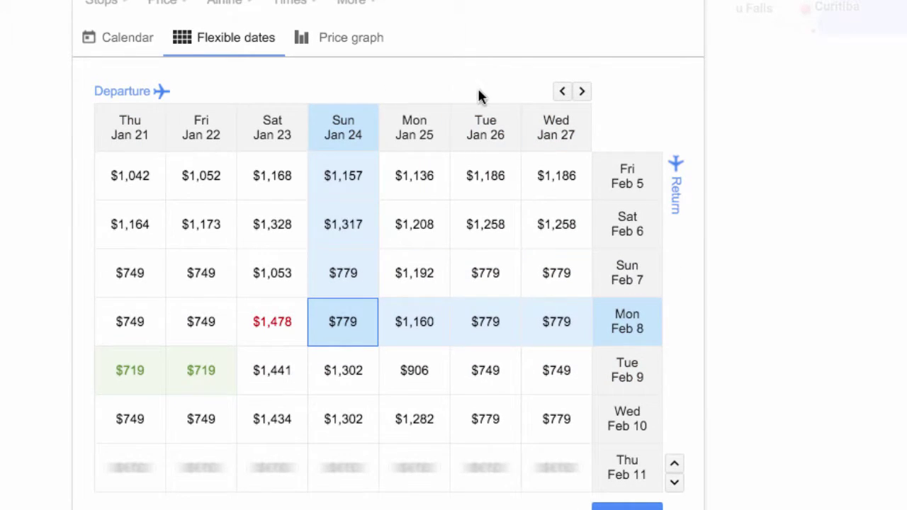
left_click(561, 93)
left_click(561, 94)
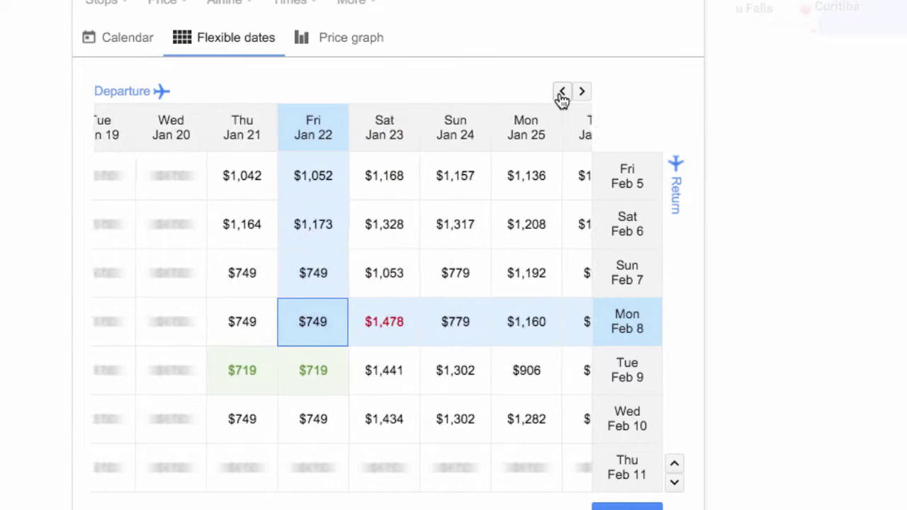
left_click(674, 485)
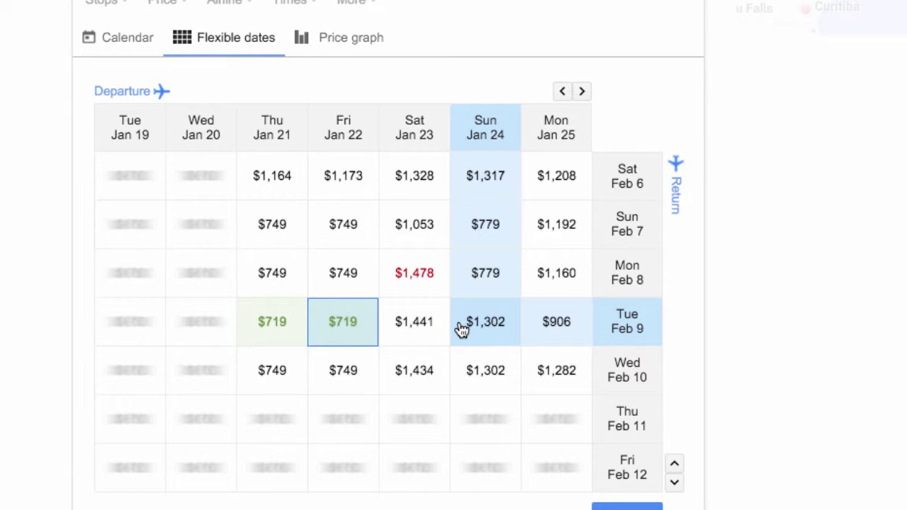
left_click(562, 93)
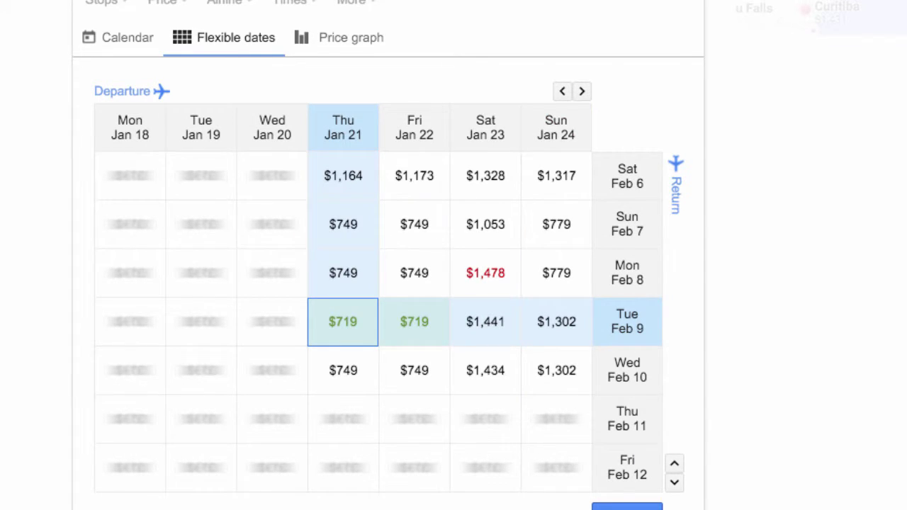
left_click(627, 508)
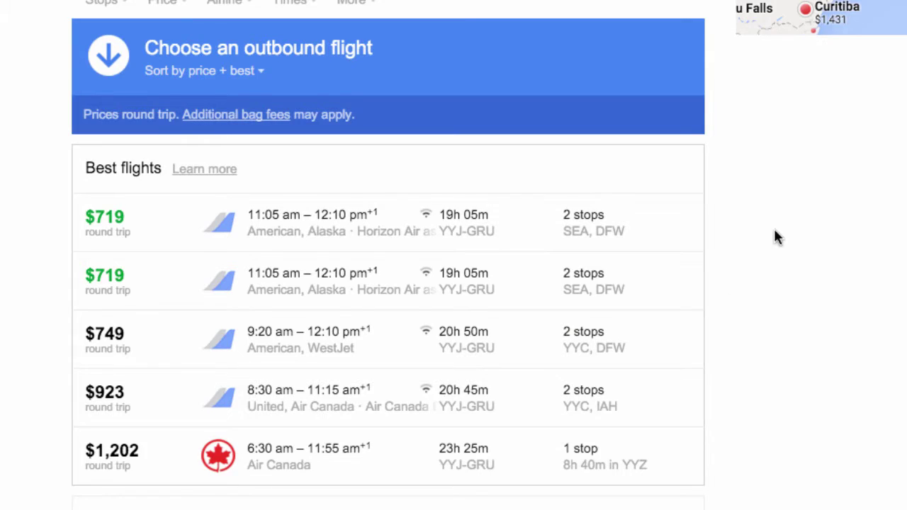
- Choose the first $719 outbound flight departing at 11:05 am via SEA and DFW, and review its segments and the return flights
scroll(773, 237, "up", 2)
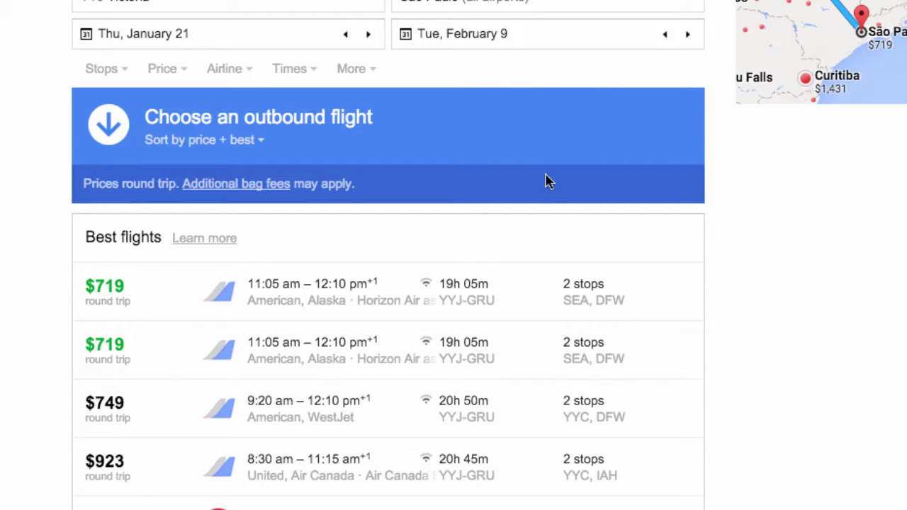
left_click(485, 299)
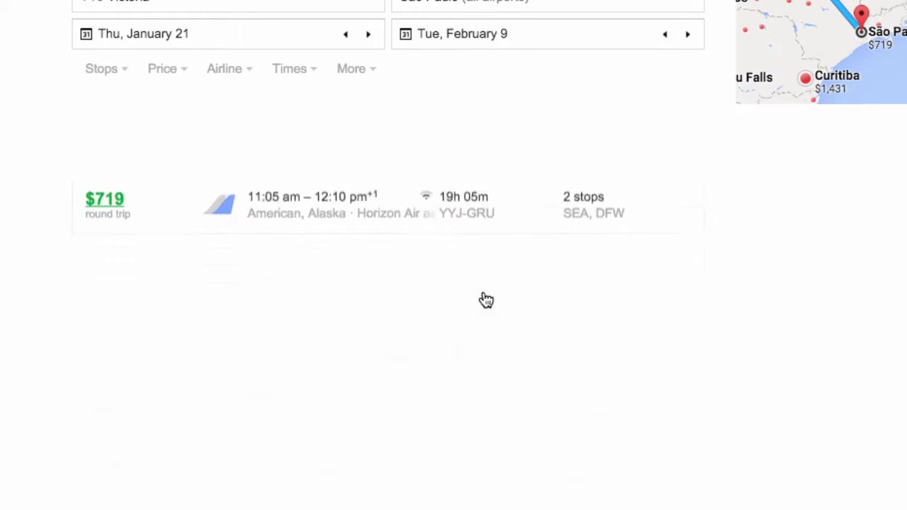
scroll(812, 360, "down", 2)
scroll(812, 362, "down", 2)
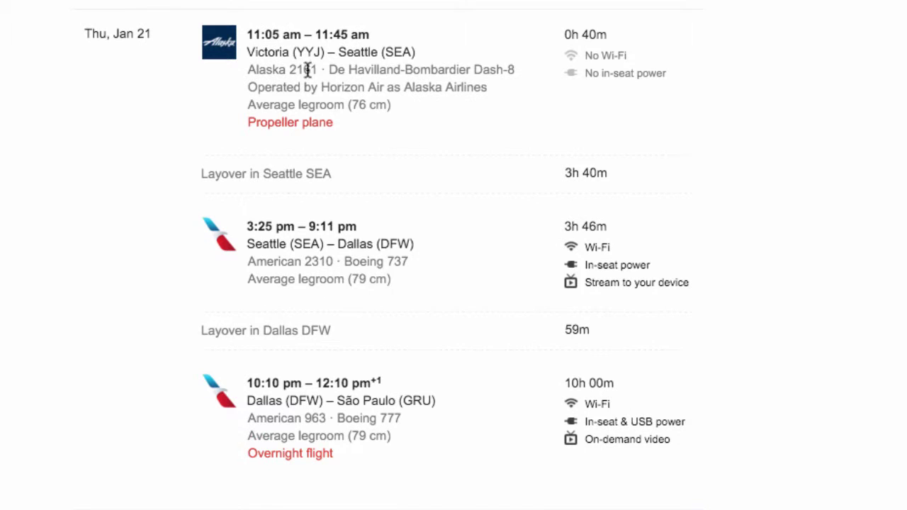
scroll(411, 199, "down", 3)
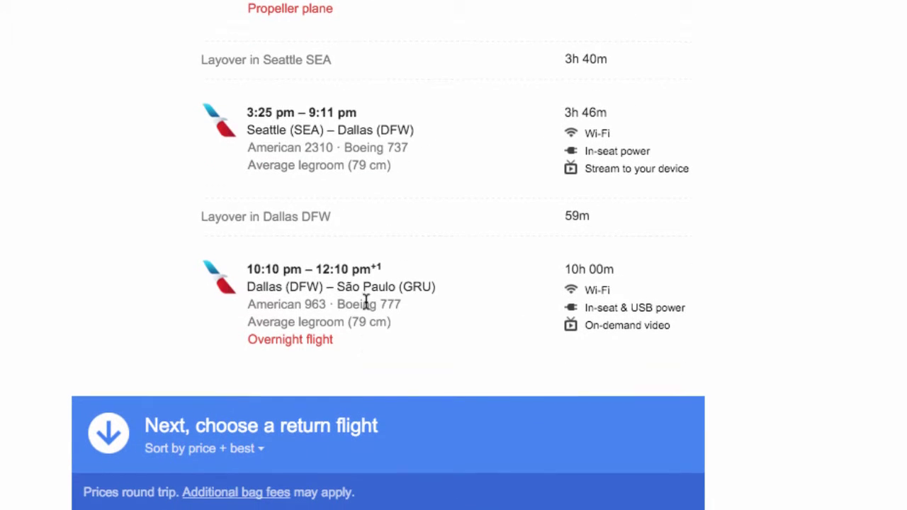
scroll(366, 306, "down", 8)
scroll(367, 308, "down", 2)
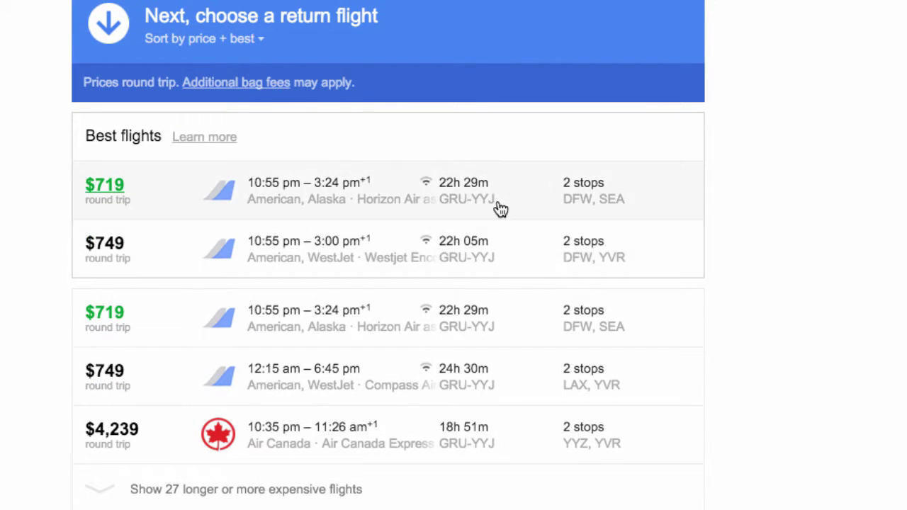
- Choose the first $719 return flight departing at 10:55 pm via DFW and SEA, review its segments, and proceed to book with American
left_click(347, 197)
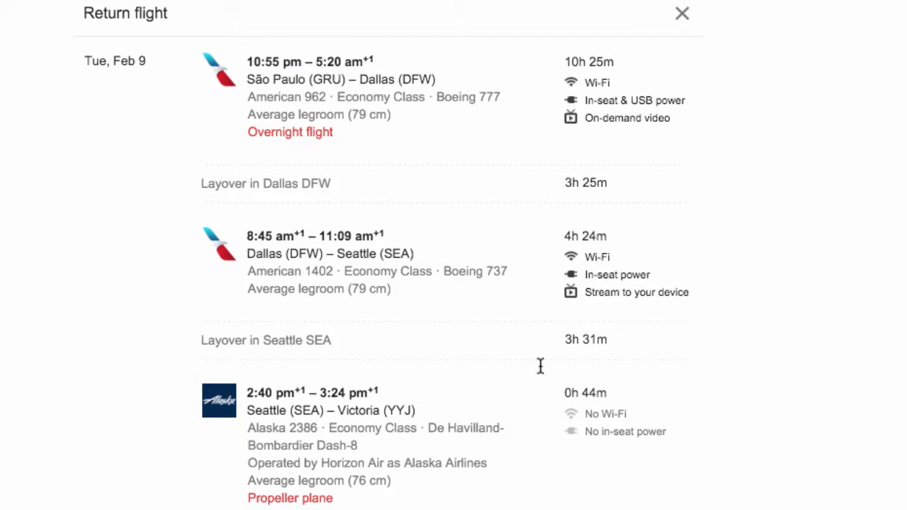
scroll(815, 348, "down", 3)
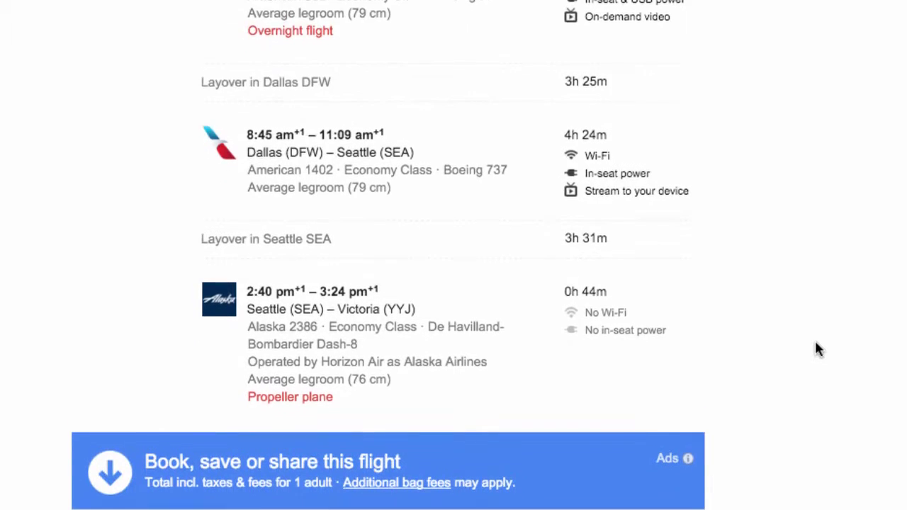
scroll(815, 348, "down", 2)
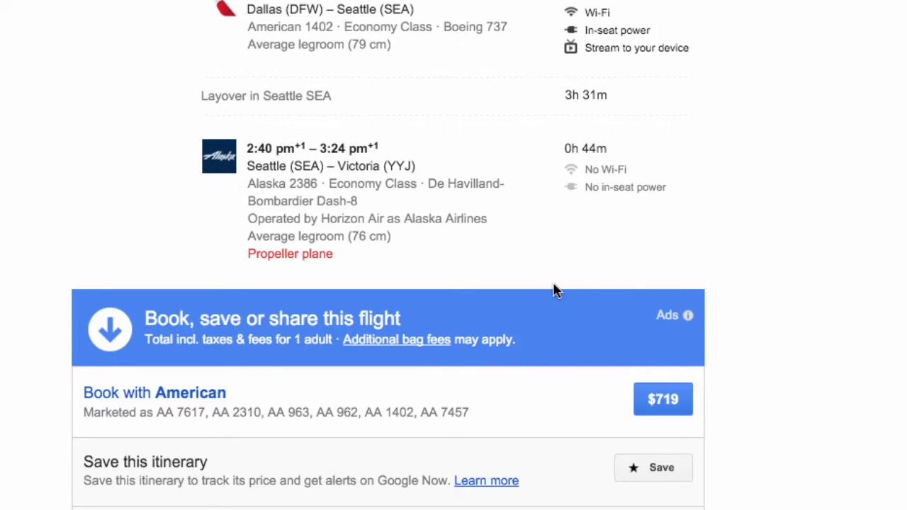
left_click(663, 401)
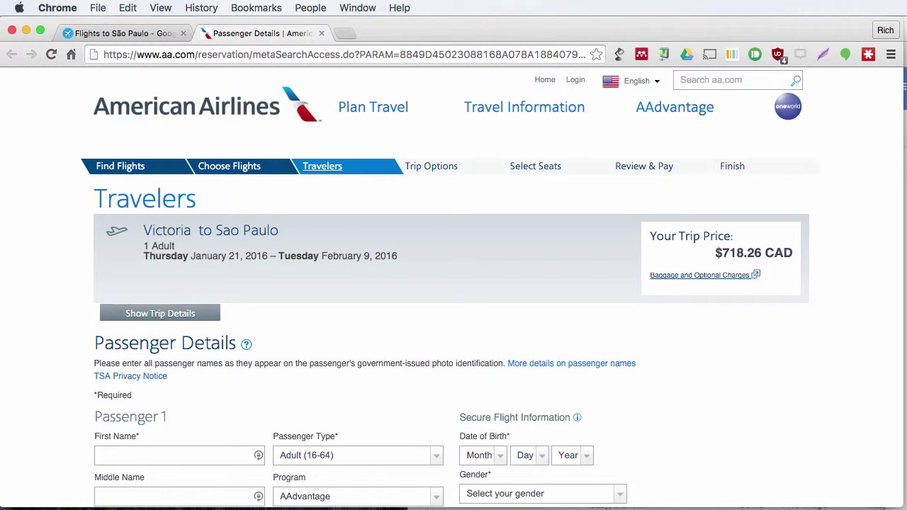
- Switch back to the Google Flights results and examine the departure date's price graph for cheaper January and February fares
left_click(144, 33)
scroll(581, 265, "up", 10)
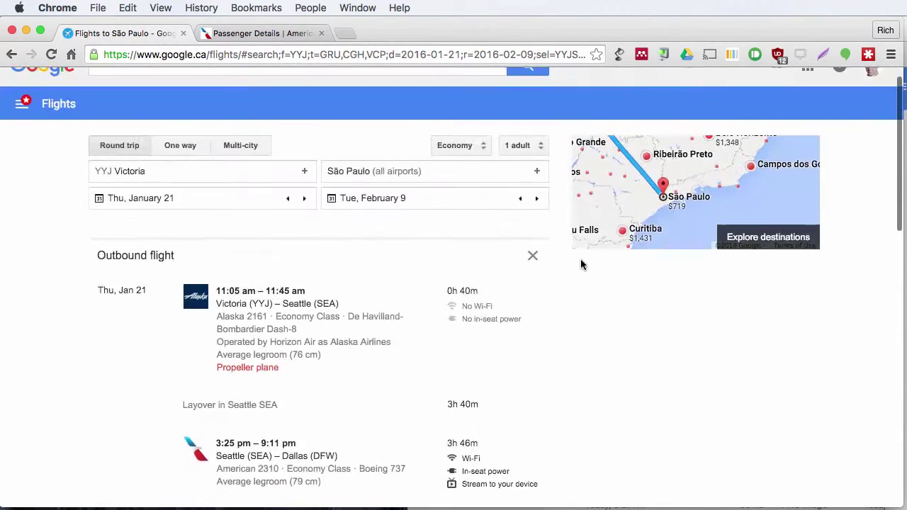
left_click(204, 221)
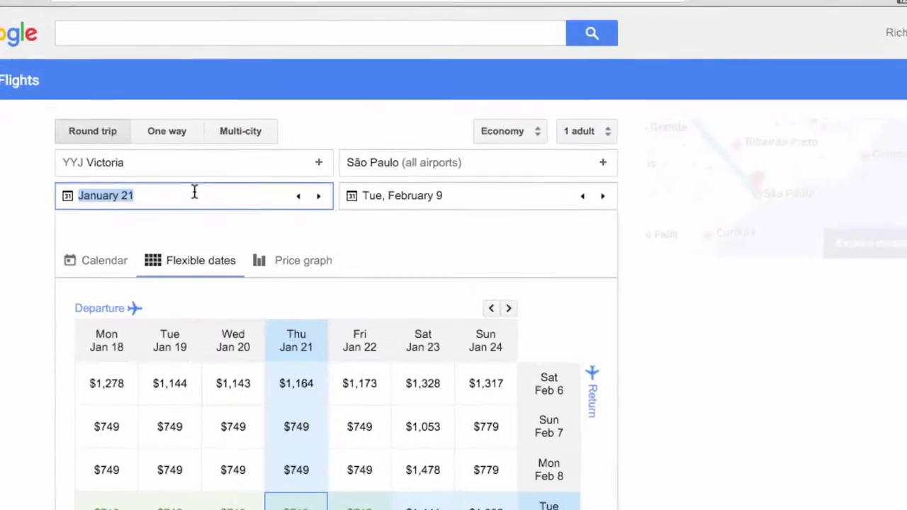
scroll(650, 302, "down", 1)
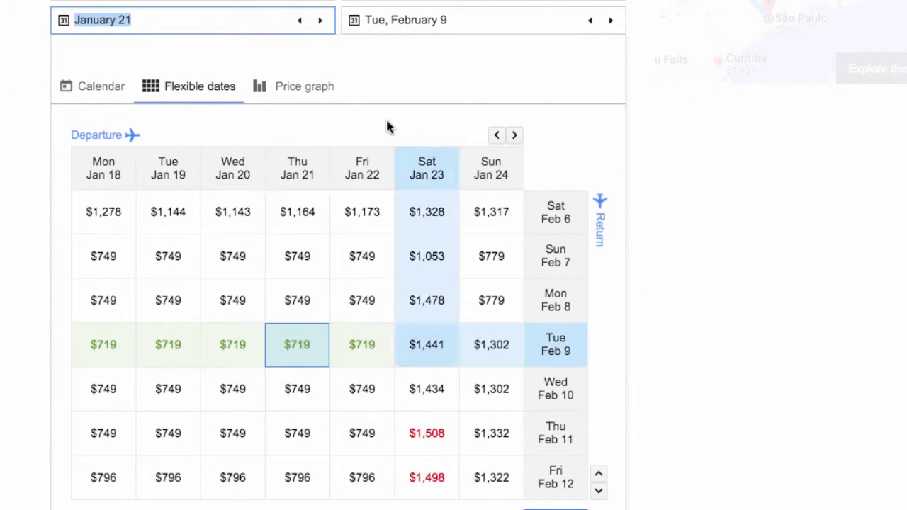
left_click(307, 94)
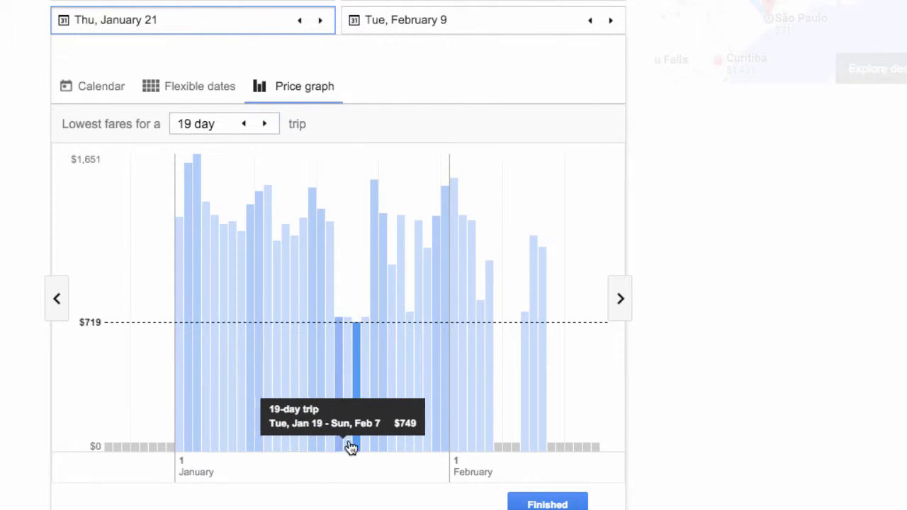
mouse_move(367, 447)
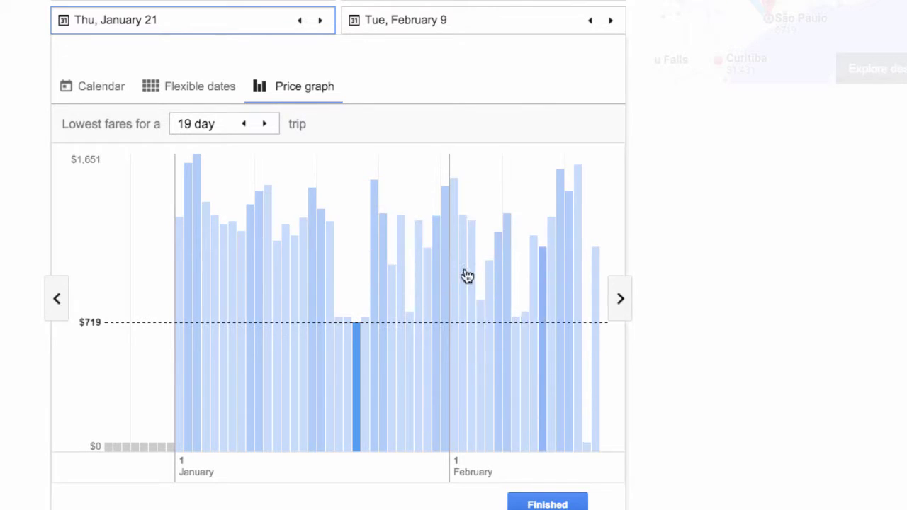
mouse_move(350, 338)
mouse_move(357, 355)
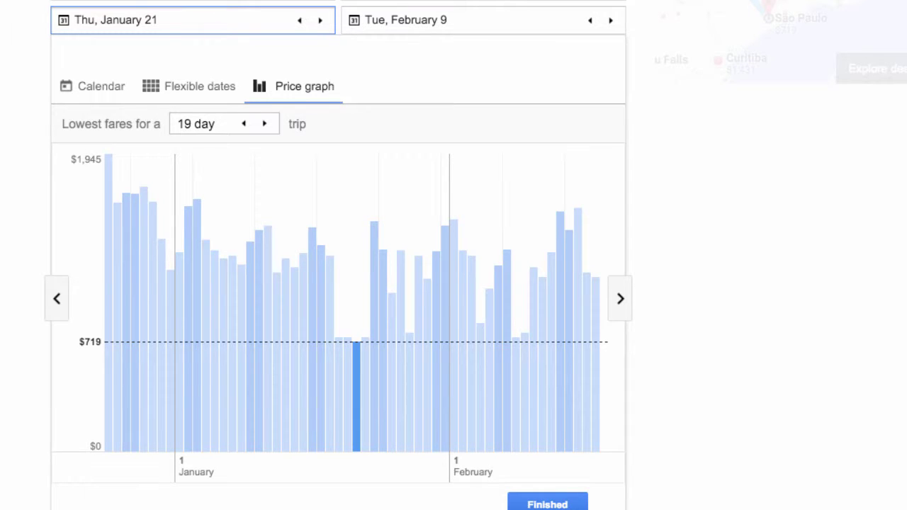
scroll(814, 219, "up", 3)
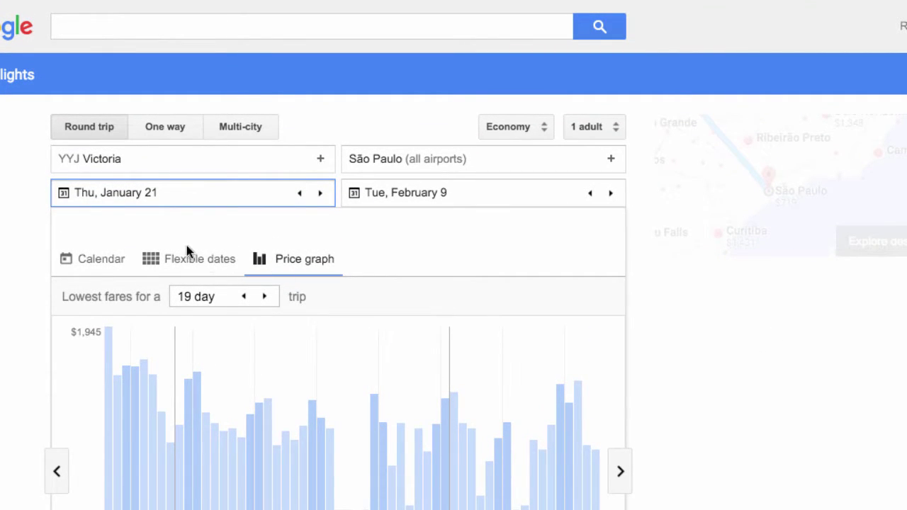
left_click(714, 350)
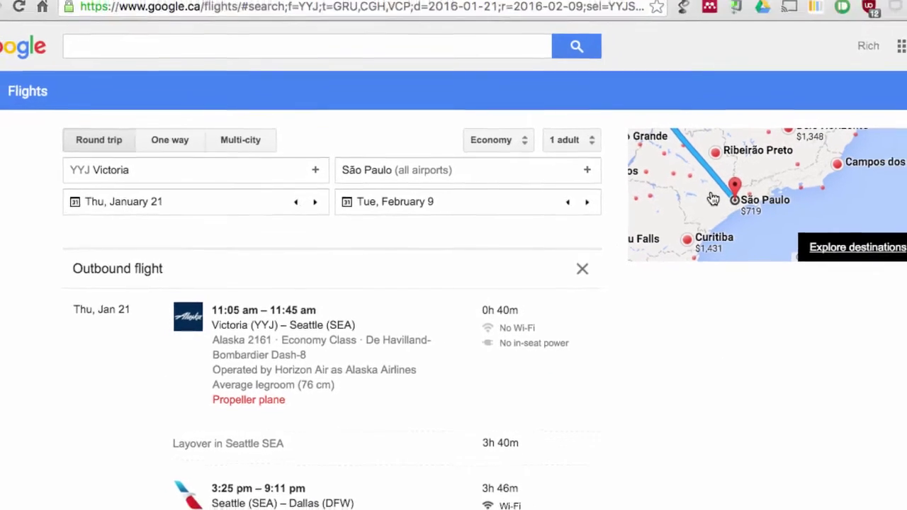
- Open the explore map for the São Paulo trip and examine destinations around Mexico's Yucatán Peninsula
left_click(741, 194)
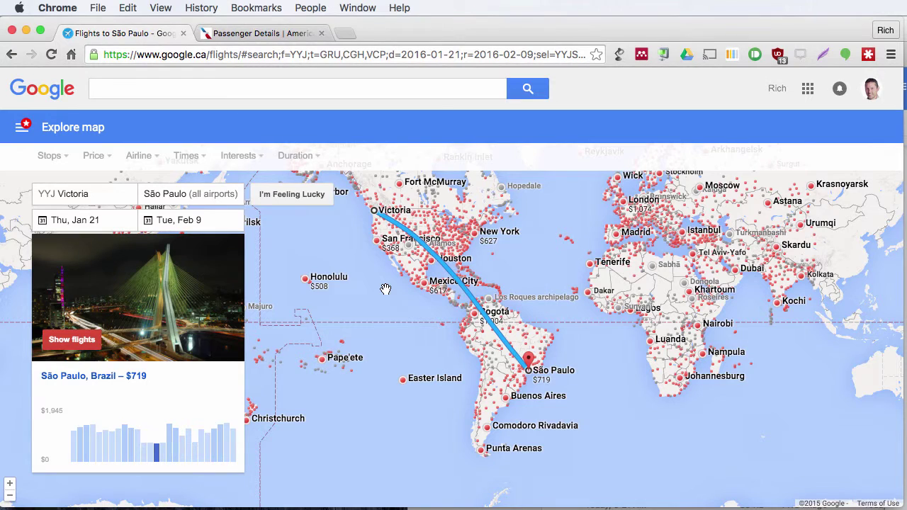
left_click(215, 195)
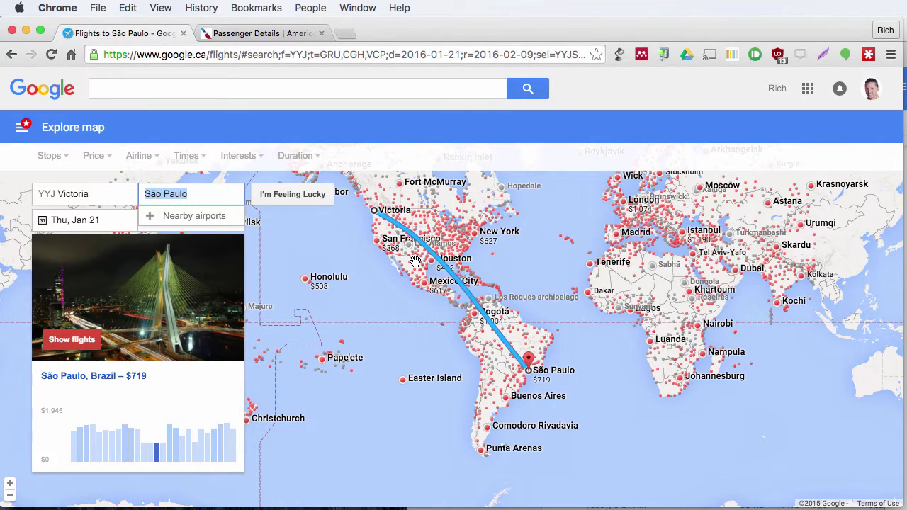
scroll(415, 261, "up", 2)
scroll(415, 261, "up", 1)
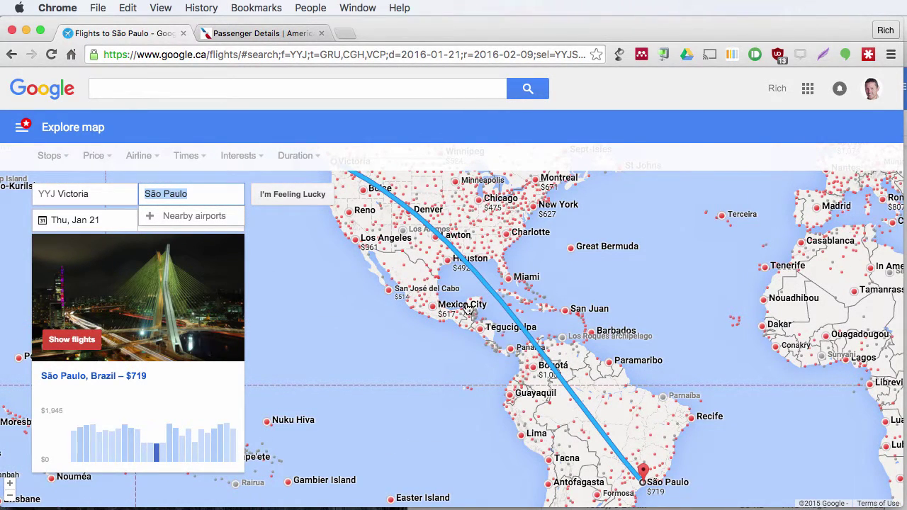
scroll(467, 309, "up", 1)
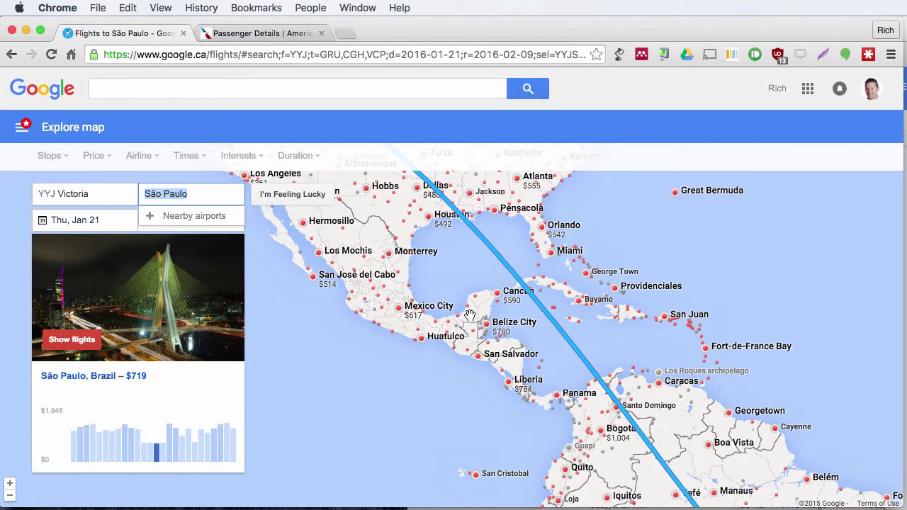
scroll(496, 315, "up", 1)
left_click_drag(597, 295, 563, 323)
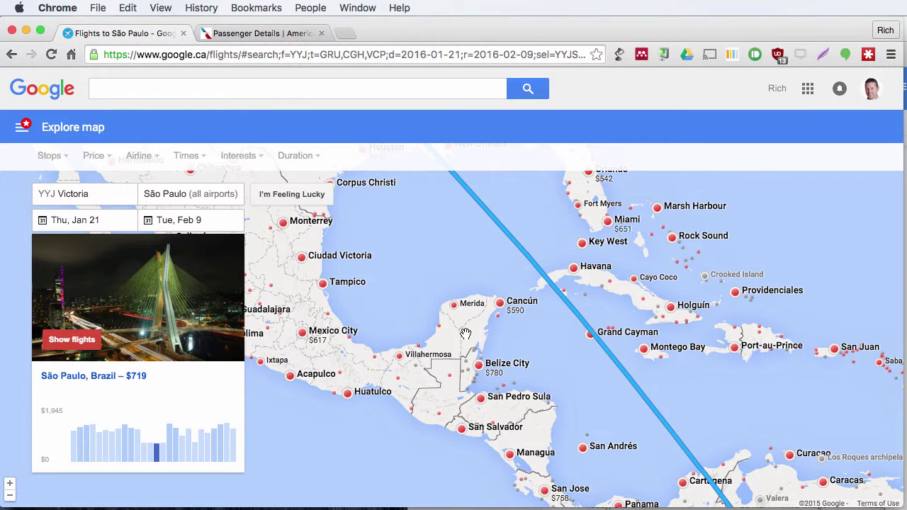
scroll(465, 333, "up", 1)
left_click_drag(466, 333, 498, 345)
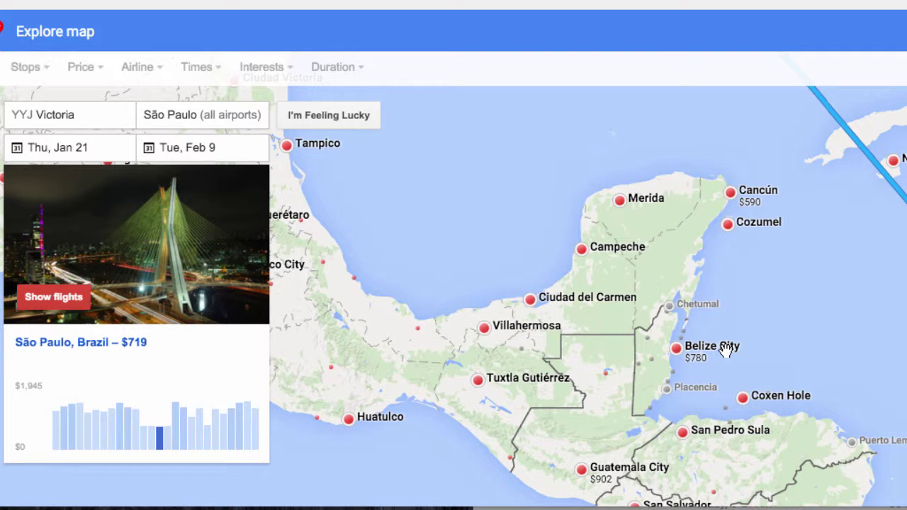
- Choose Cozumel as the destination and set its fare dates to Friday, January 15 through Wednesday, February 3
left_click(730, 226)
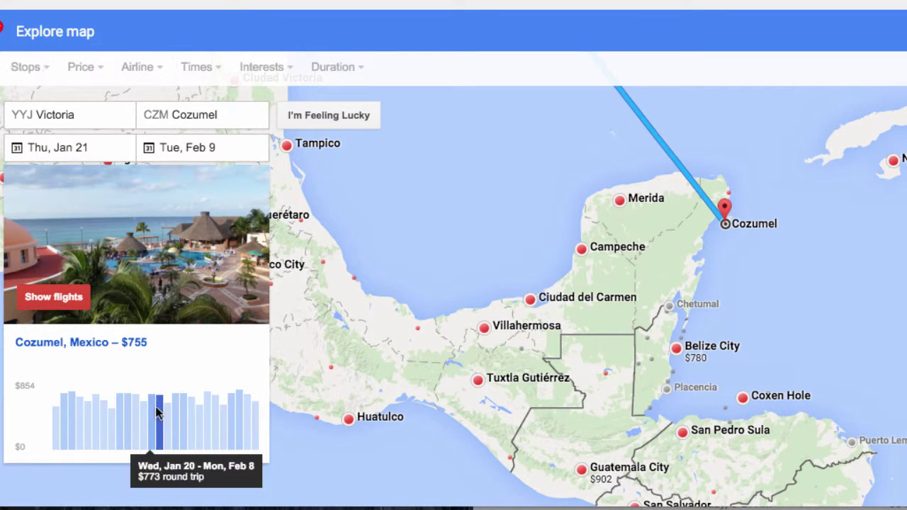
mouse_move(111, 429)
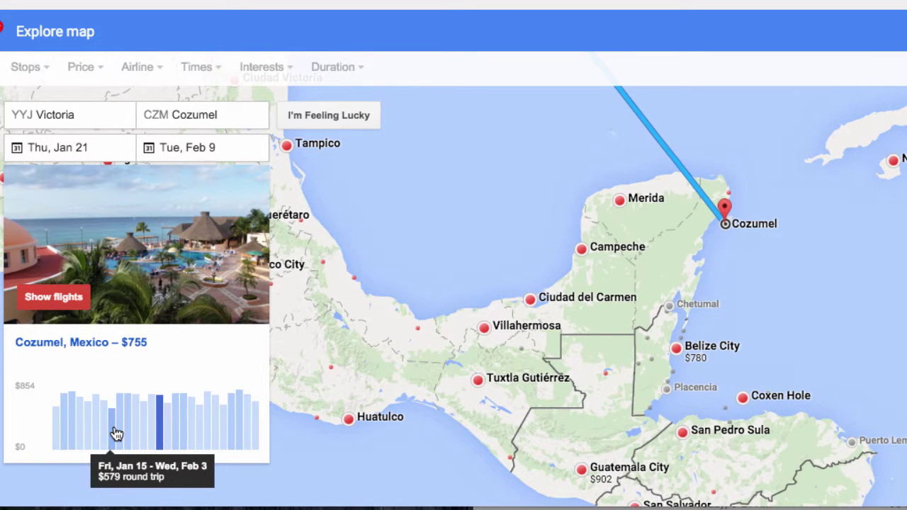
left_click(117, 434)
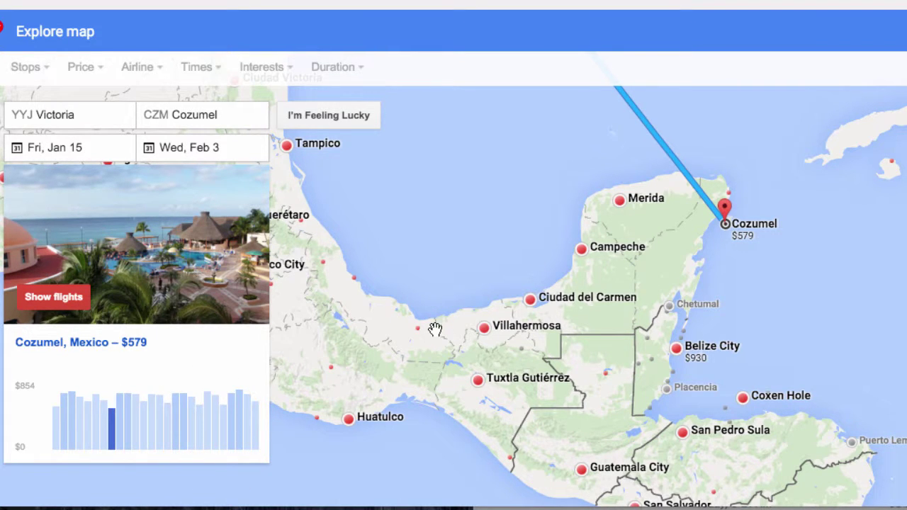
- Check the fare to Mazatlán on Mexico's Pacific coast by making it the destination on the map
left_click_drag(434, 327, 716, 302)
left_click_drag(487, 269, 663, 326)
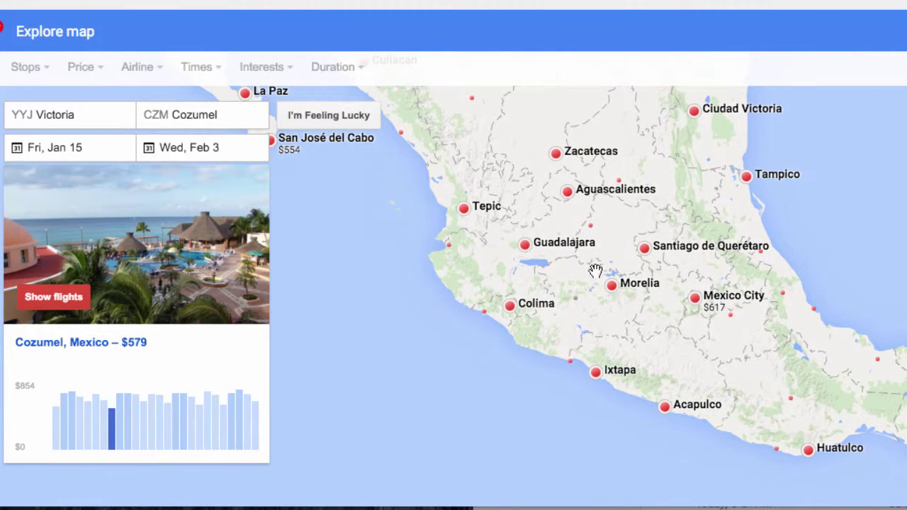
left_click_drag(525, 228, 586, 295)
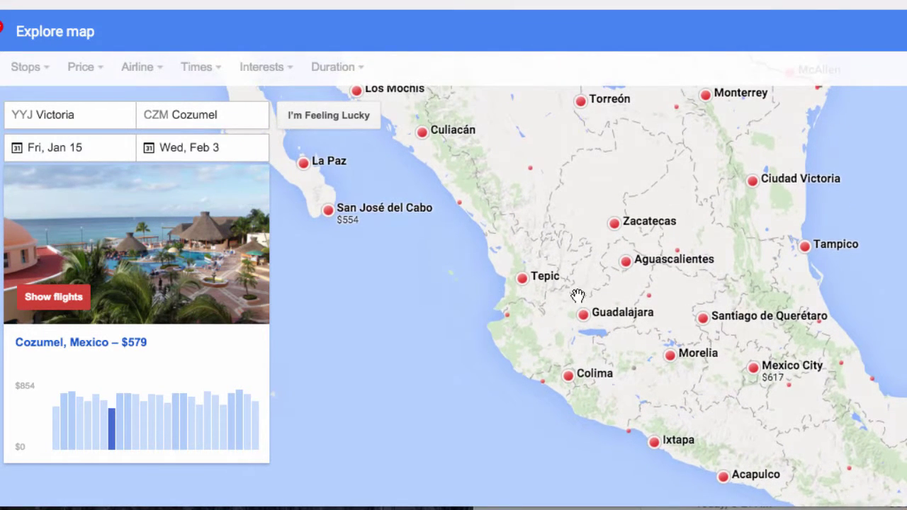
mouse_move(461, 211)
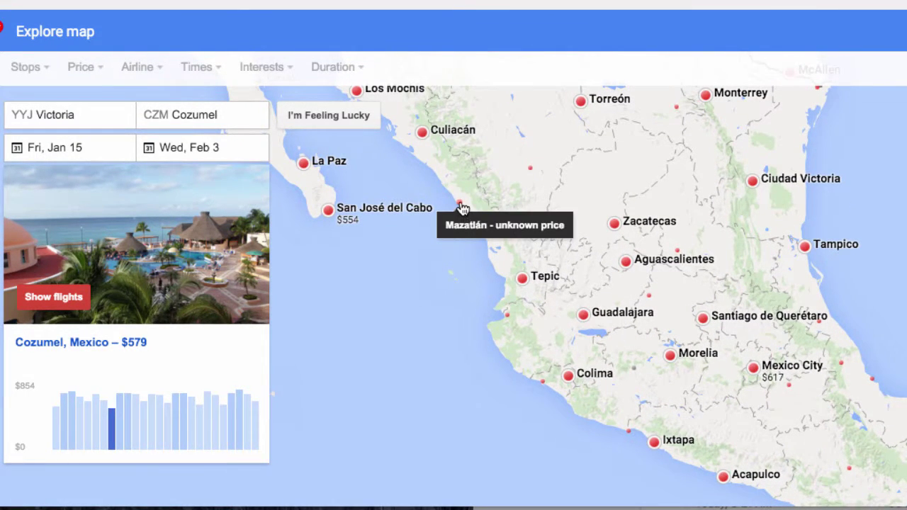
left_click(460, 206)
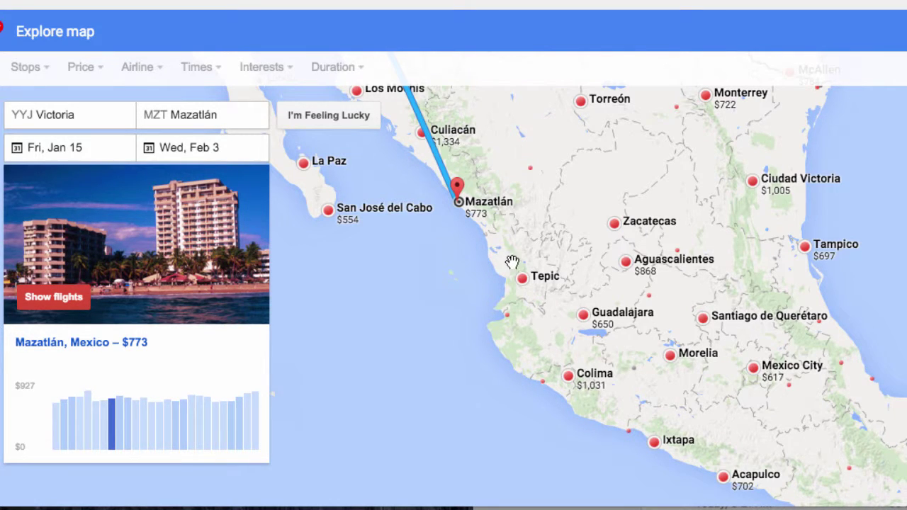
- Choose Puerto Vallarta as the destination and pick the $527 fare for Friday, January 22 through Wednesday, February 10
mouse_move(510, 317)
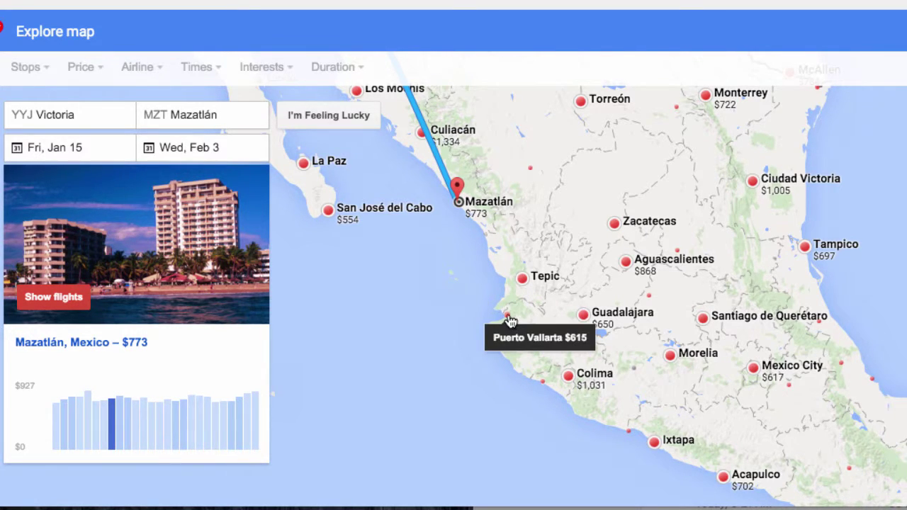
left_click(508, 317)
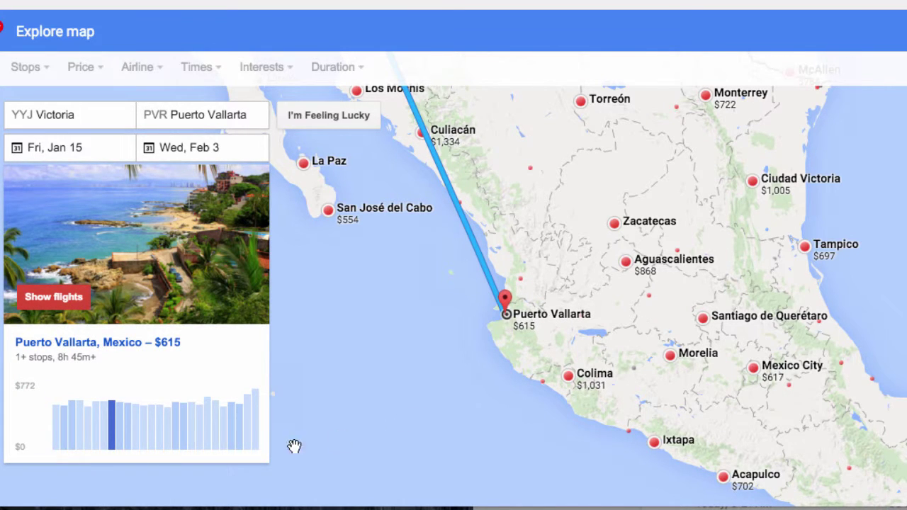
mouse_move(170, 436)
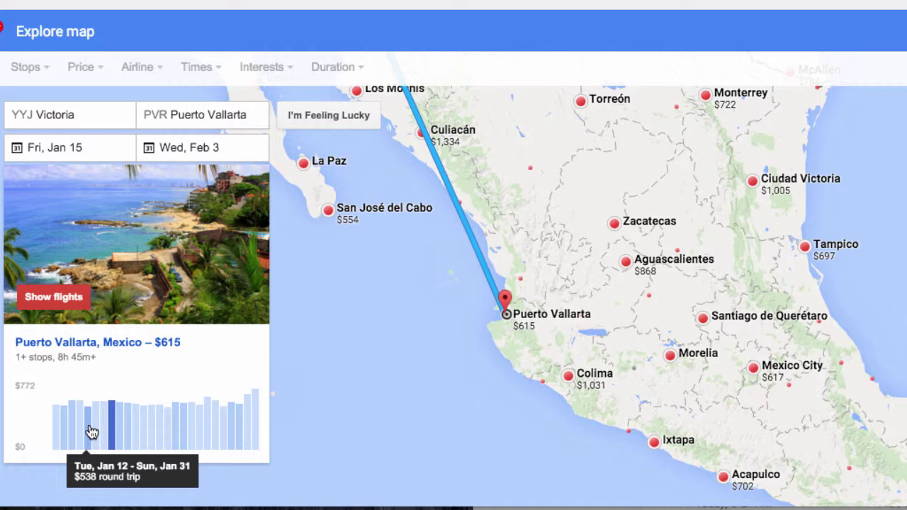
left_click(171, 429)
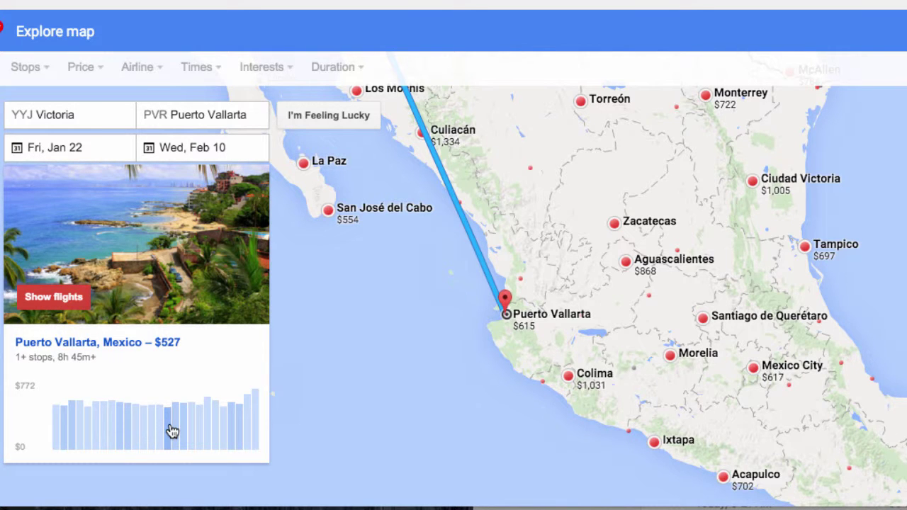
left_click_drag(593, 176, 834, 410)
left_click_drag(817, 191, 672, 356)
left_click_drag(903, 283, 621, 270)
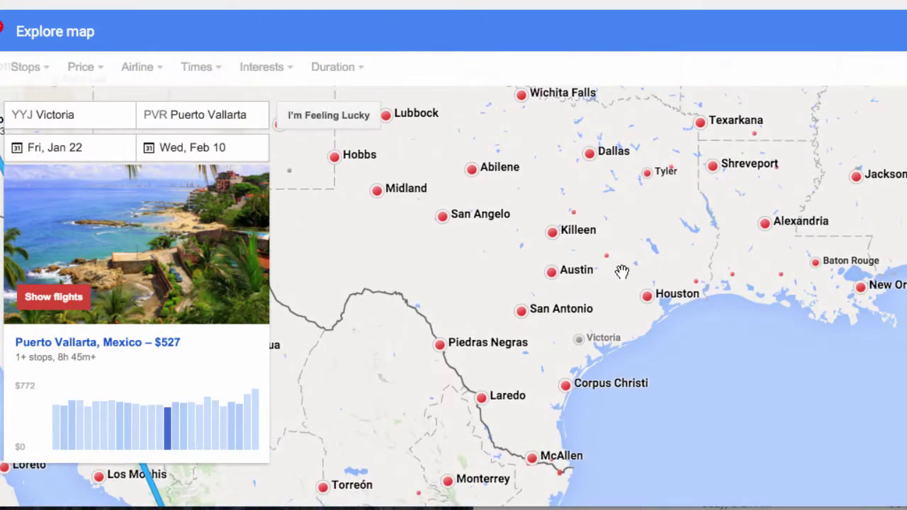
left_click_drag(711, 323, 672, 269)
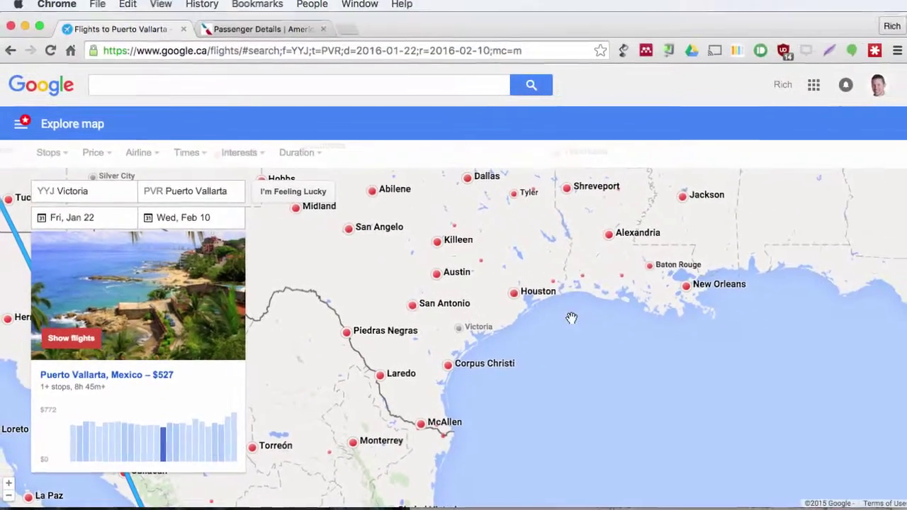